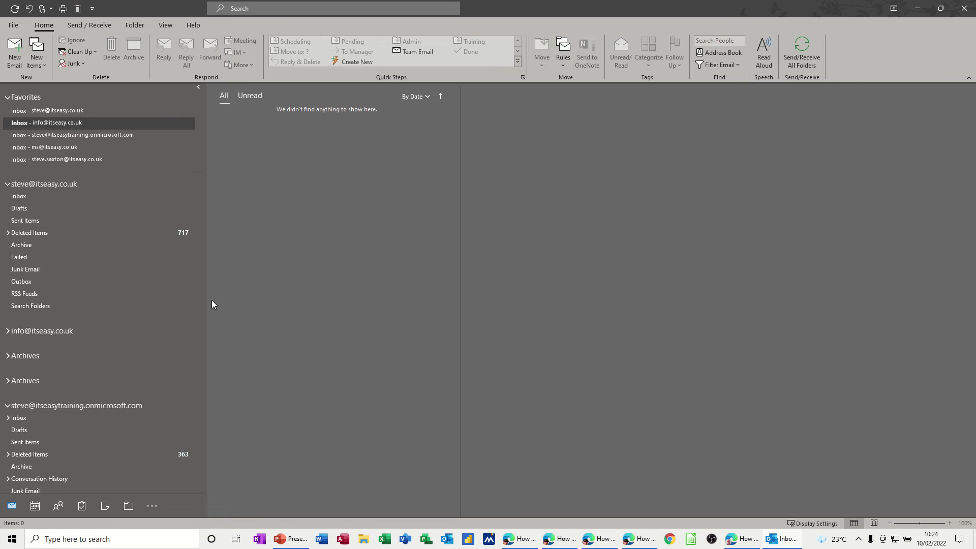
Switch to People and browse each contact folder, ending on the folder with three contacts
mouse_move(62, 507)
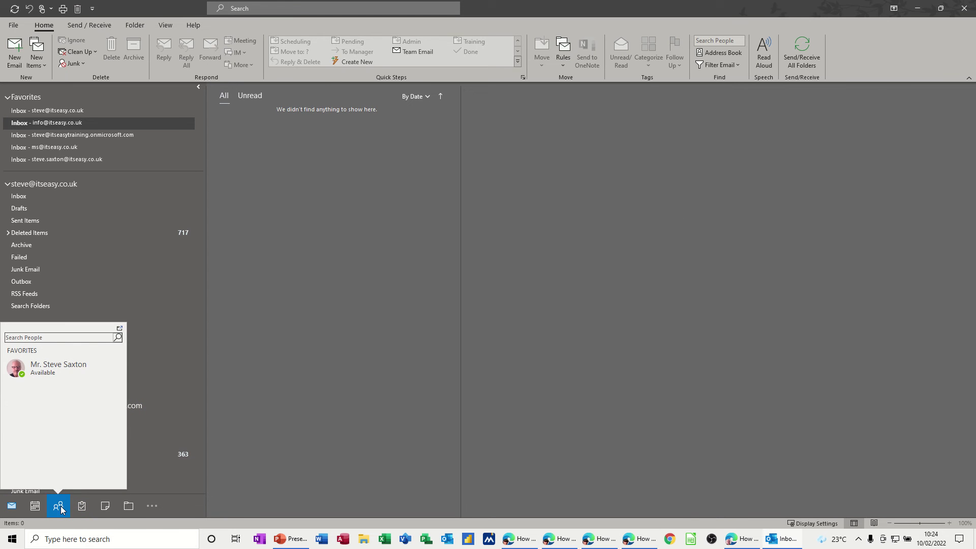
click(60, 505)
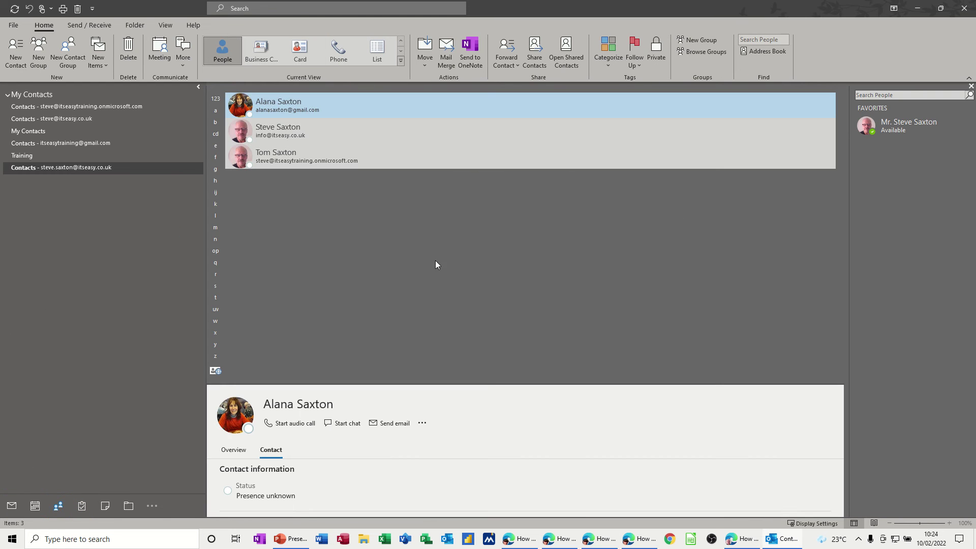
click(85, 143)
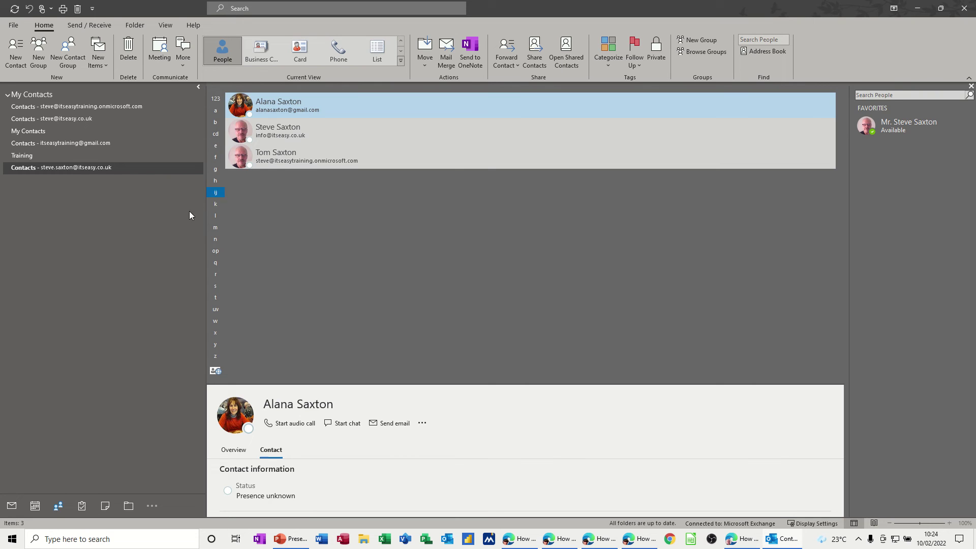
click(61, 119)
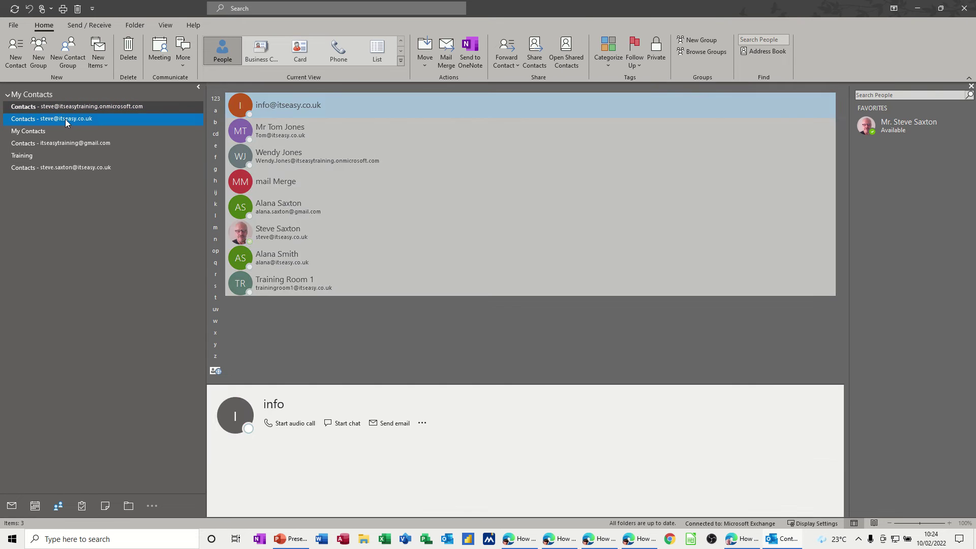
click(51, 130)
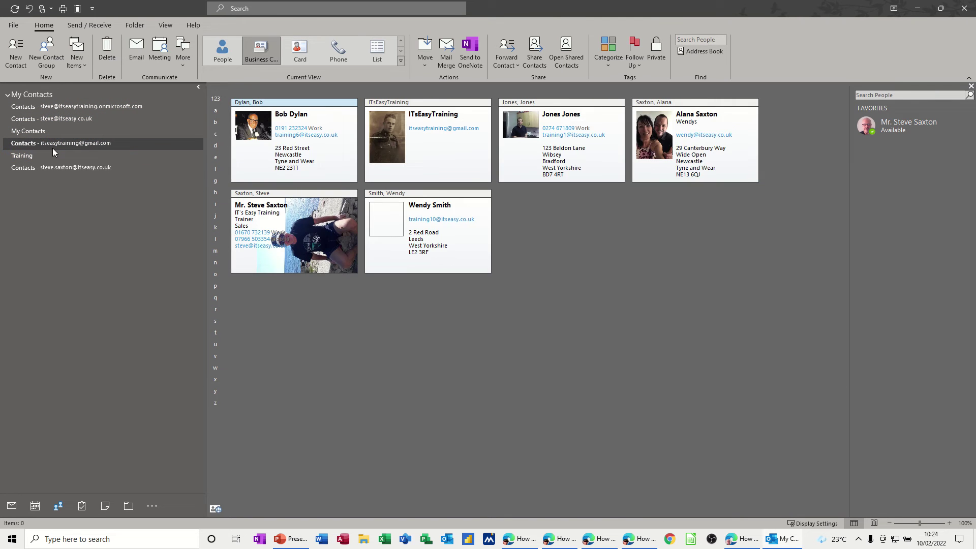
click(53, 145)
click(34, 155)
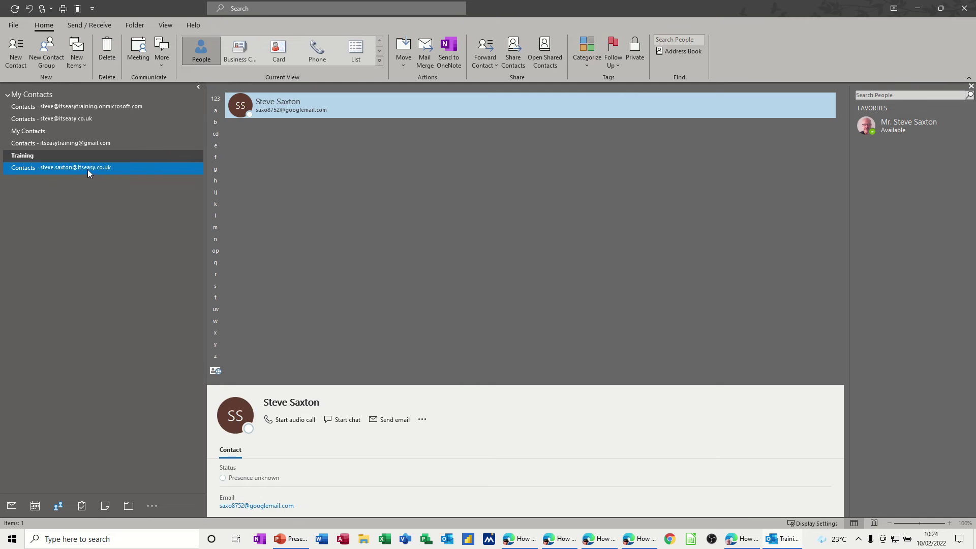
click(88, 170)
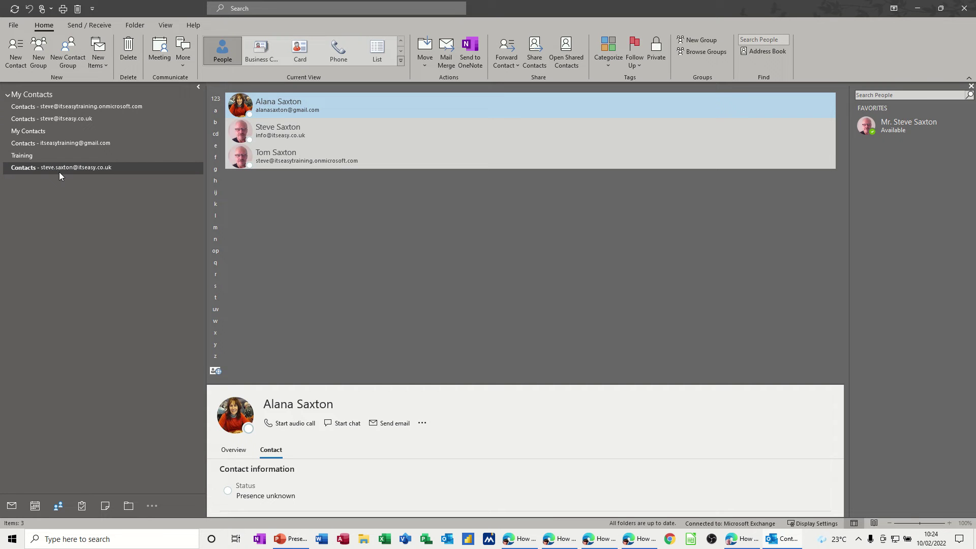
click(64, 107)
Create a contact folder named 'Training' inside Contacts and open it, showing it empty
click(133, 25)
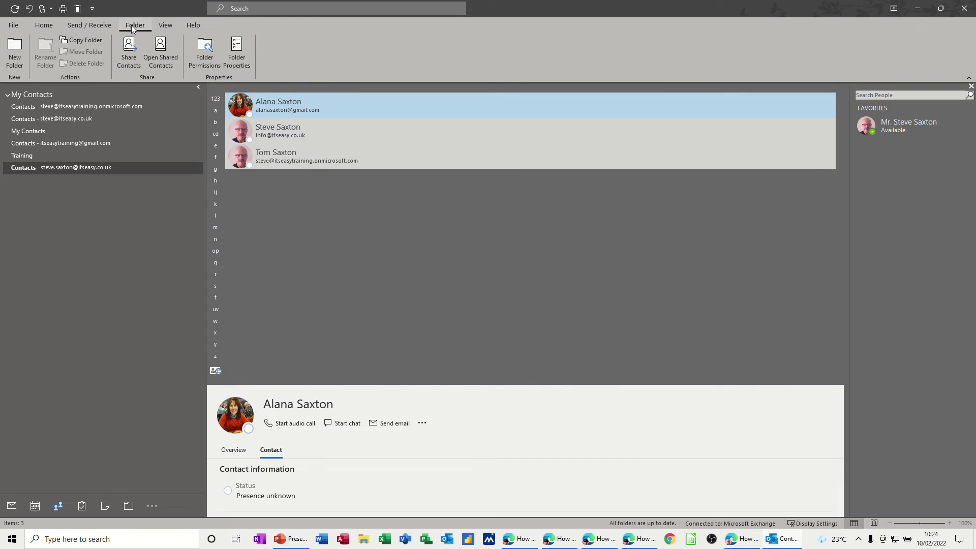
click(19, 57)
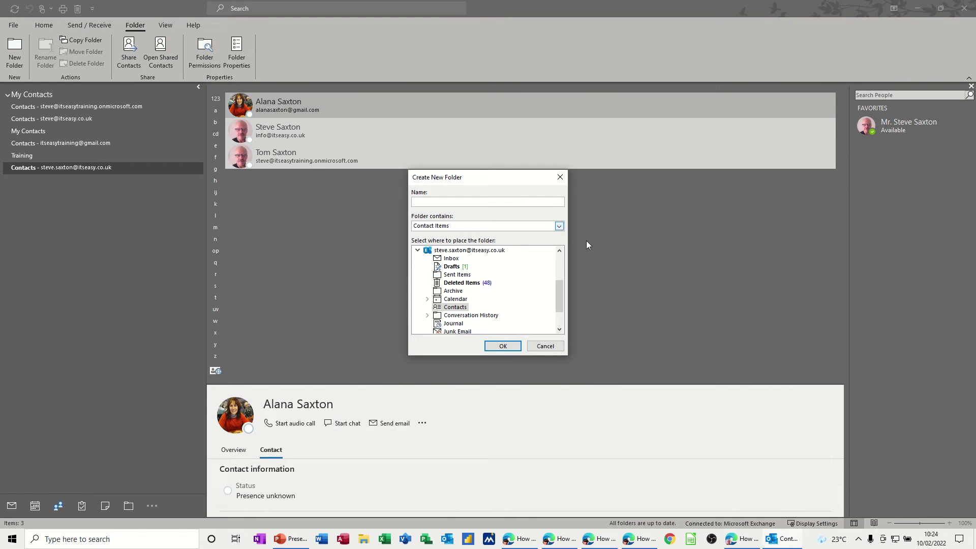
text(Training)
click(448, 311)
click(503, 346)
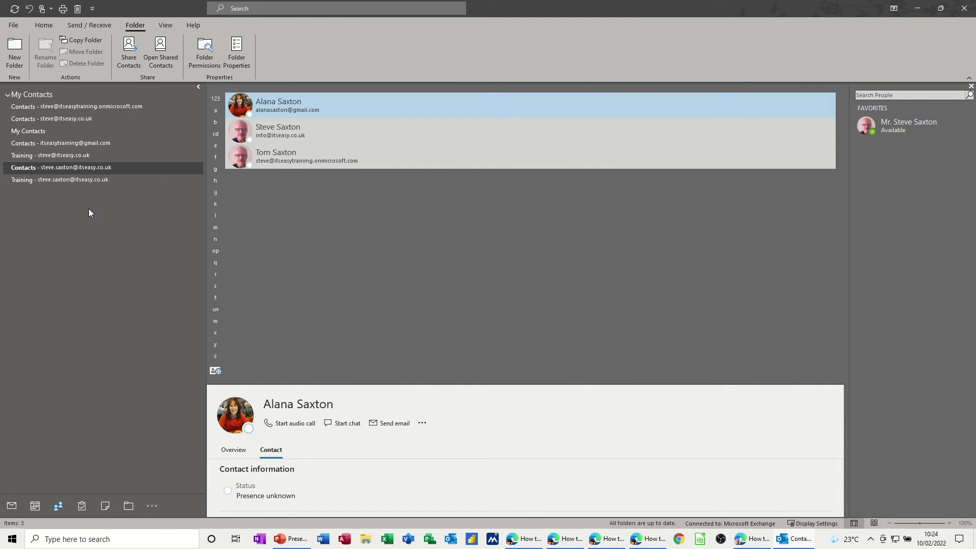
click(42, 182)
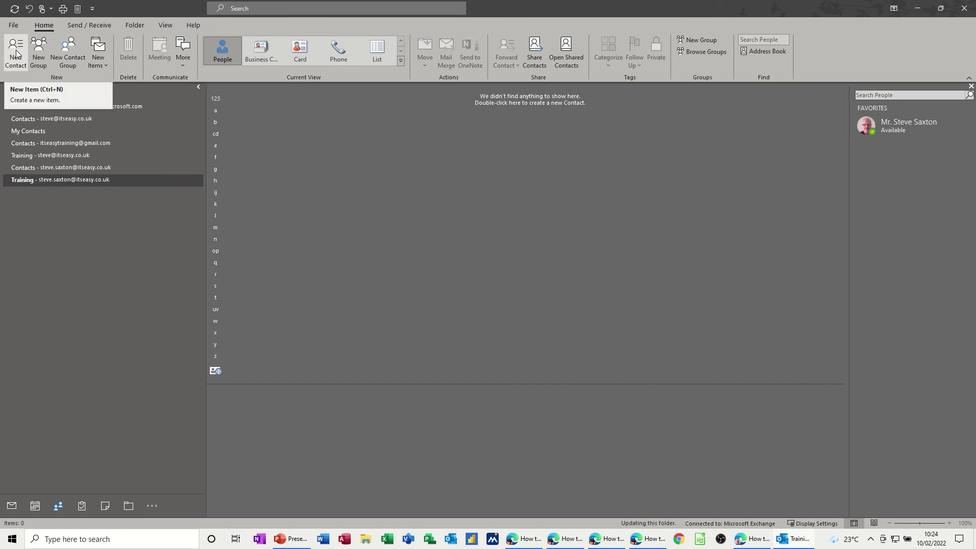
Start and discard a new contact in Training, then drag a contact onto the Training folder
double_click(298, 188)
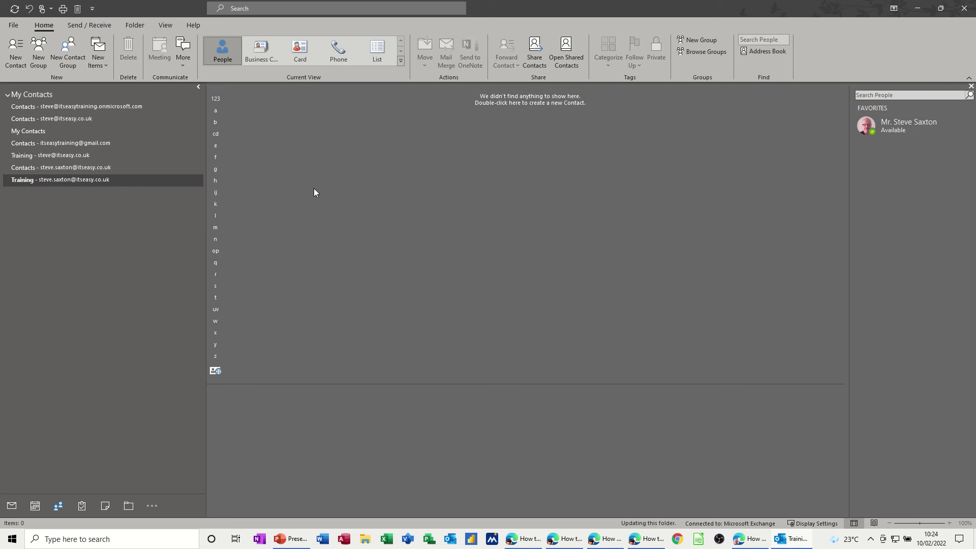
click(964, 8)
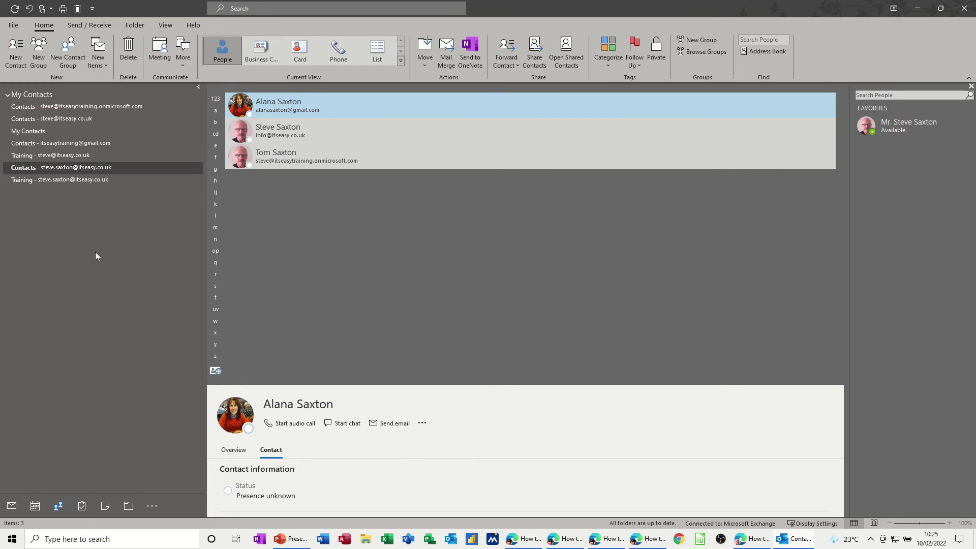
drag(269, 160, 93, 161)
drag(191, 159, 192, 160)
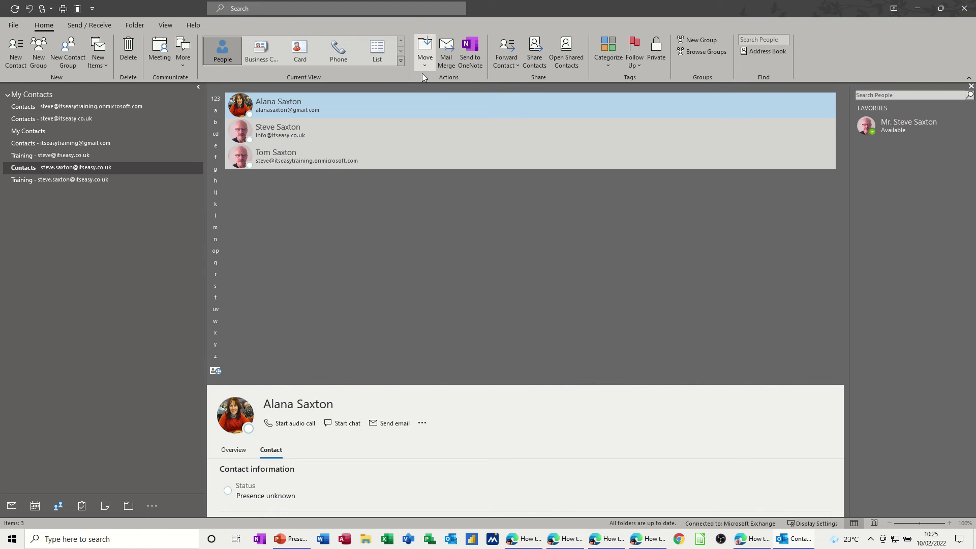
Mail-merge all contacts into a new Word document with Form Letters as the document type
click(447, 52)
drag(450, 178, 480, 167)
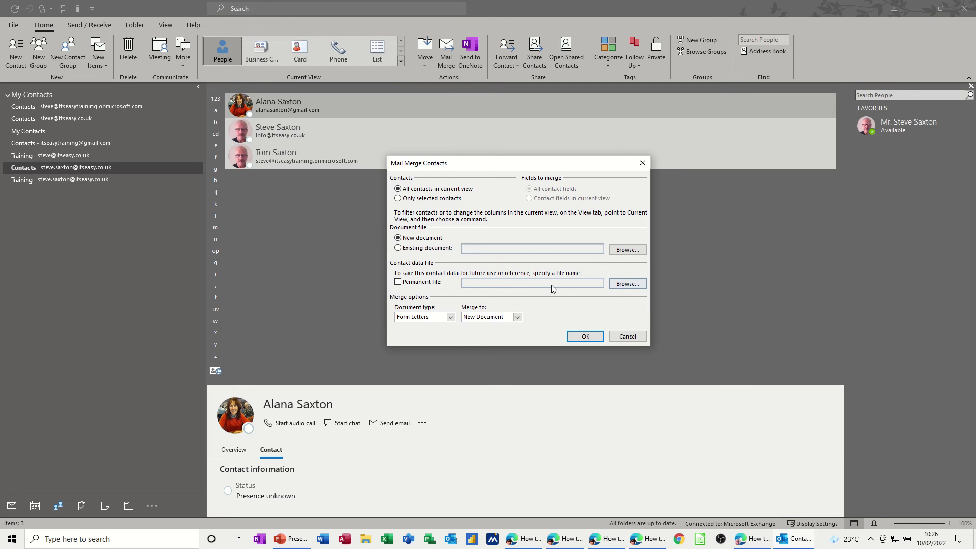
click(451, 320)
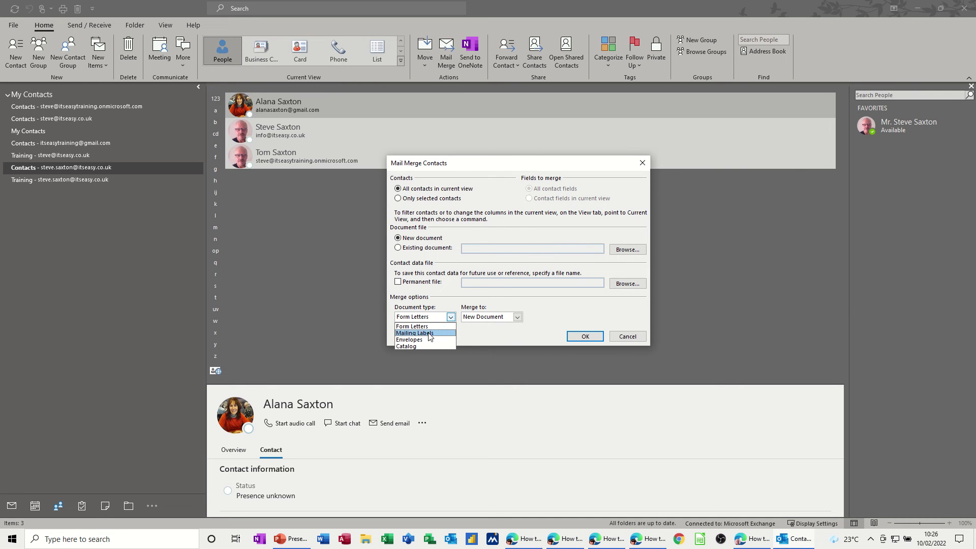
click(409, 328)
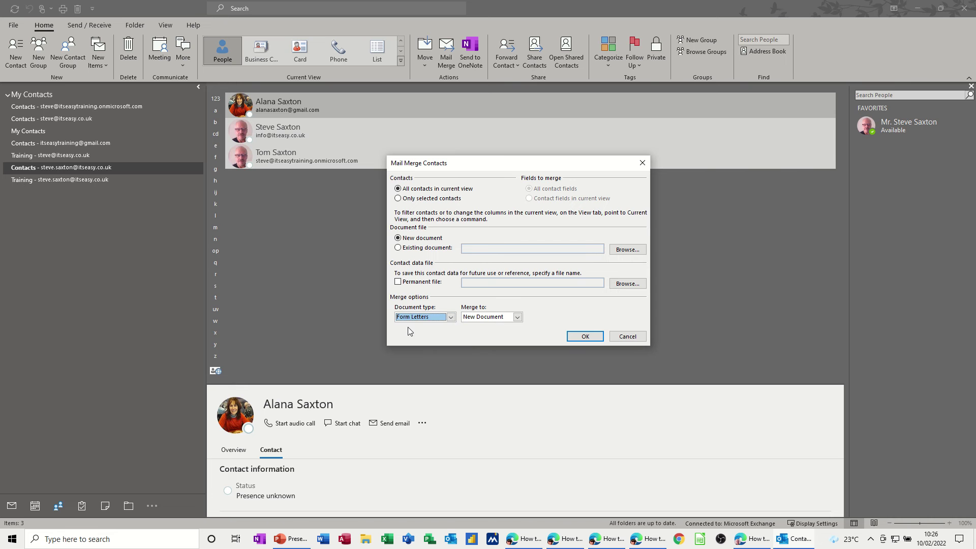
click(582, 339)
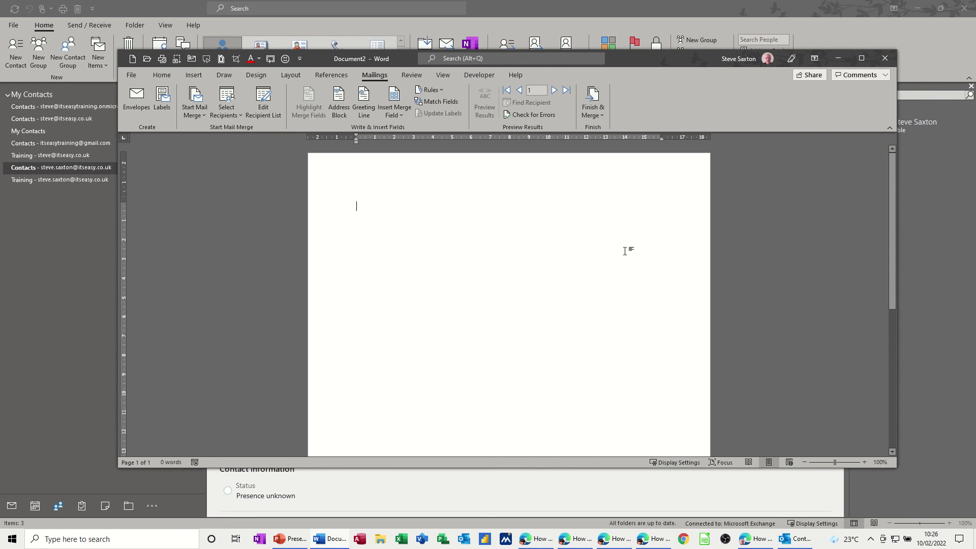
Accept the three-contact recipient list and insert a Greeting Line field at the top
click(262, 108)
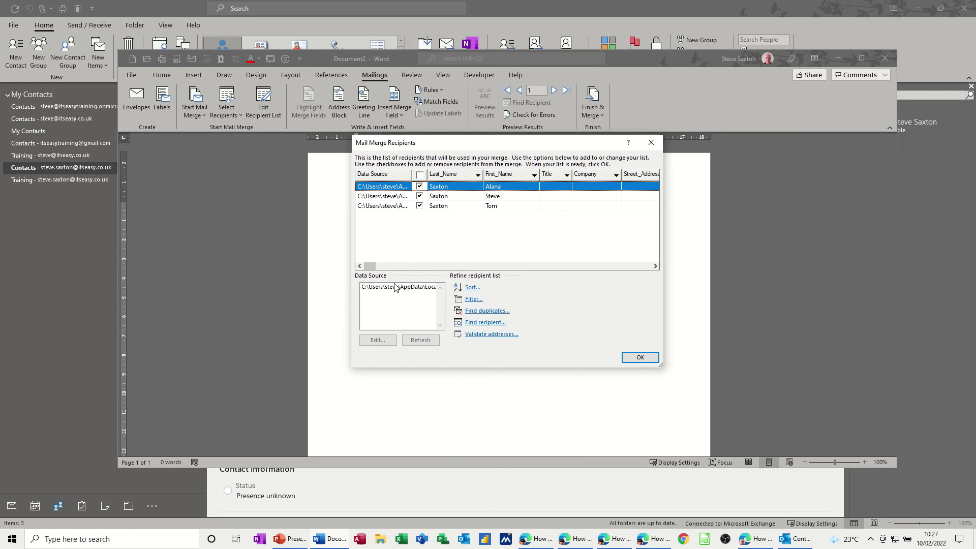
click(633, 359)
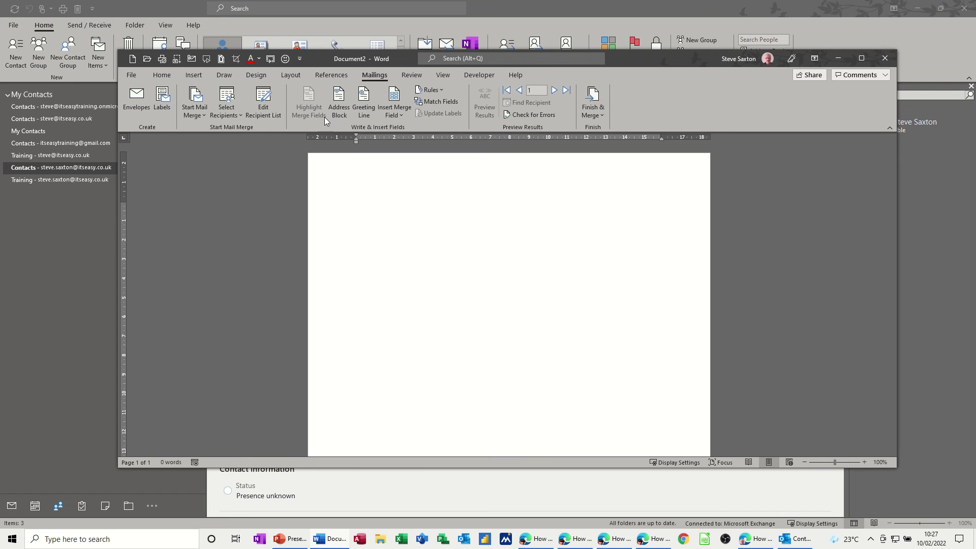
click(364, 114)
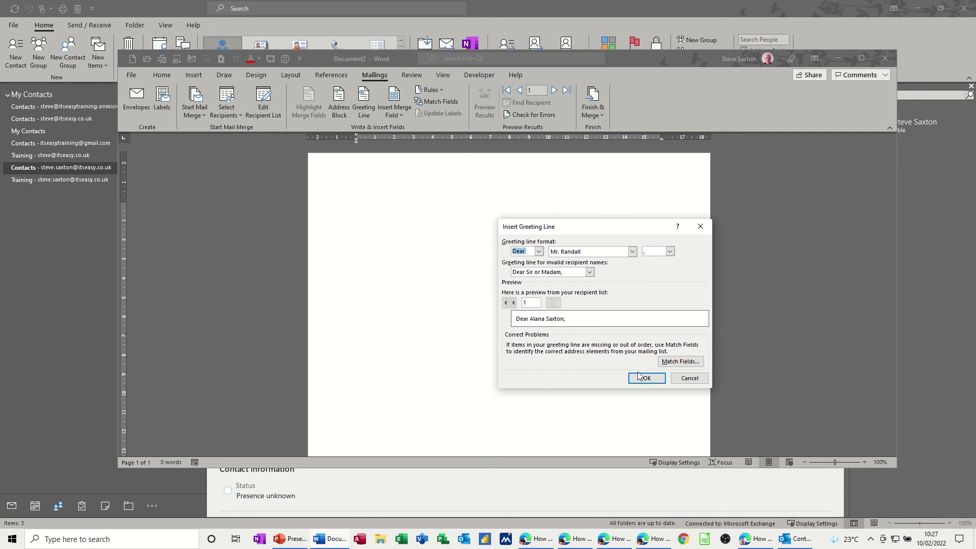
click(643, 384)
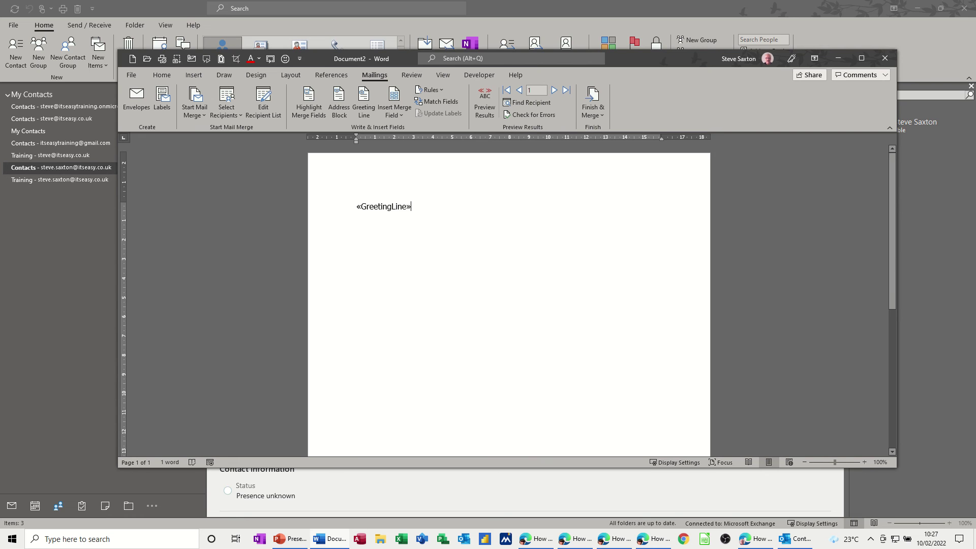
Preview the greeting with a real name, then insert the 'intro' paragraph and 'chart' column chart AutoText
click(478, 112)
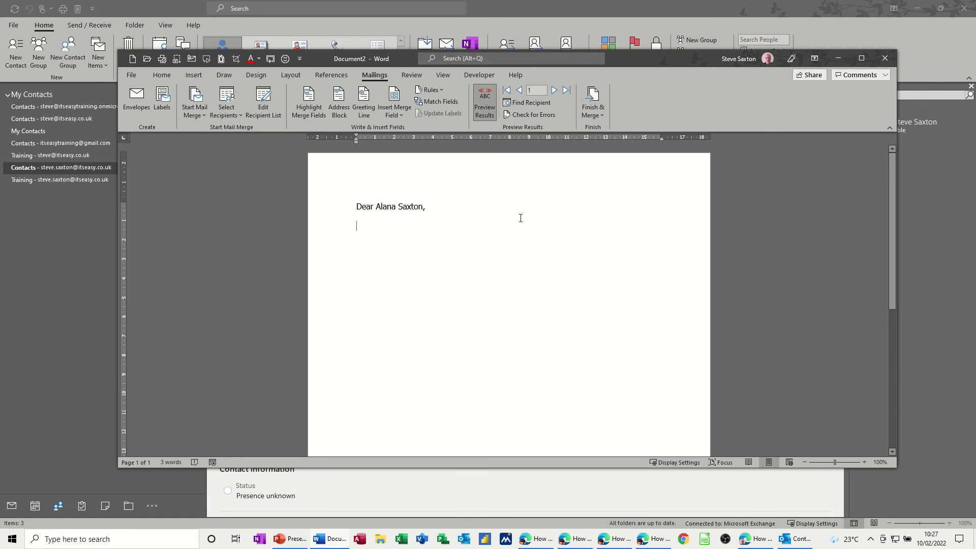
text(intro)
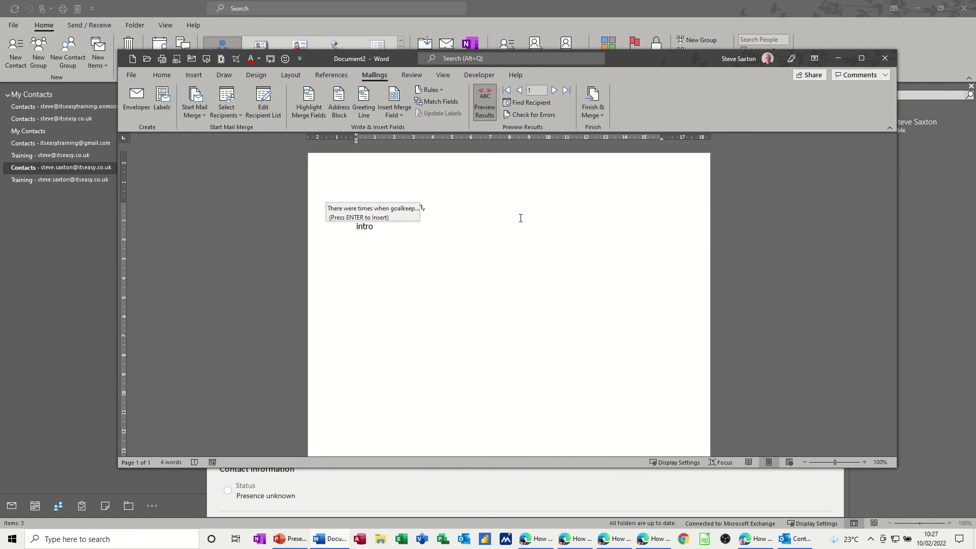
key(Return)
text(chart)
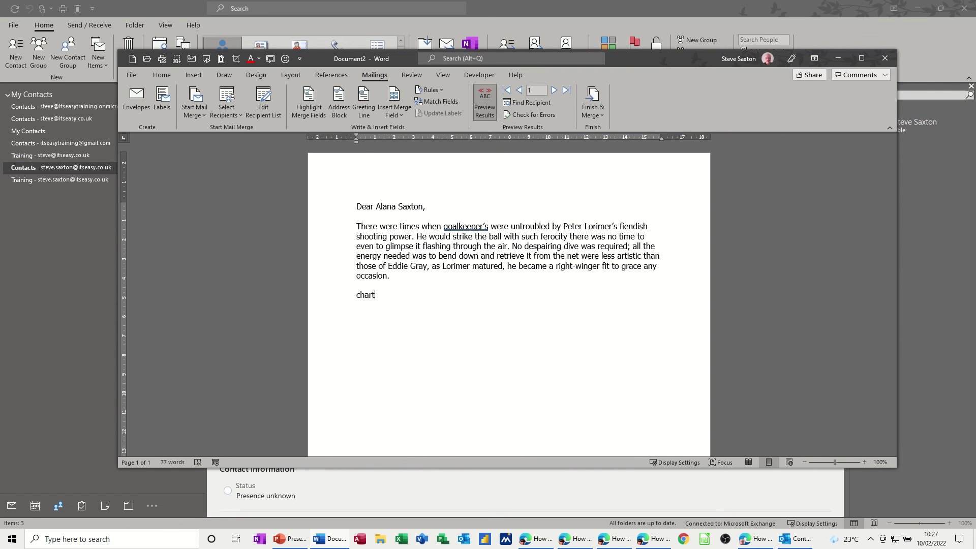
key(F3)
Insert the saved 'end' closing paragraph and 'sig' signature block AutoText entries
text(e)
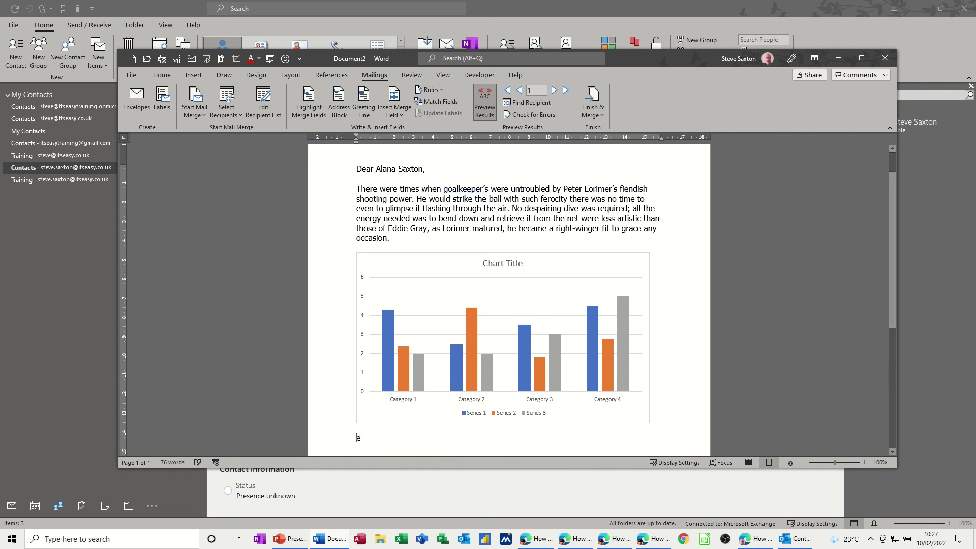
text(nding)
key(BackSpace)
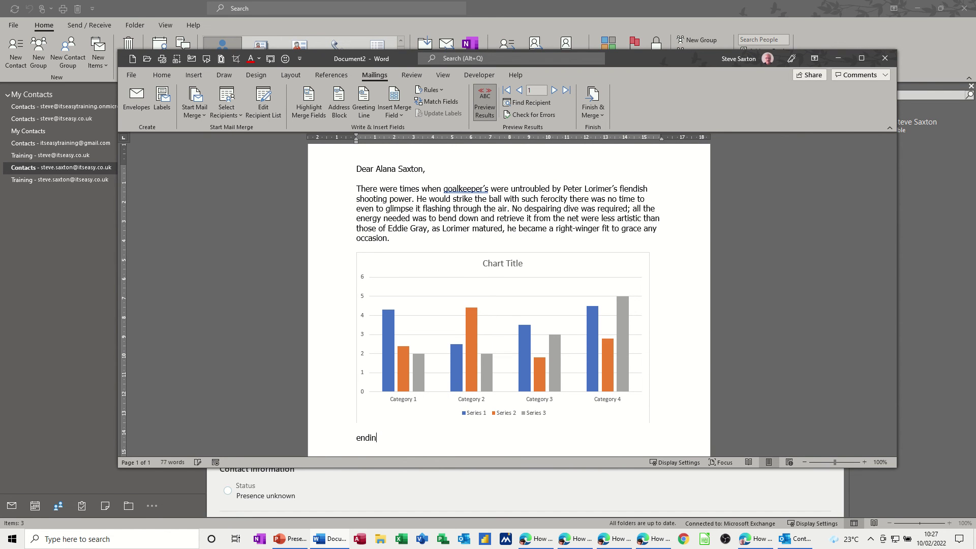
key(BackSpace)
key(BackSpace)
key(F3)
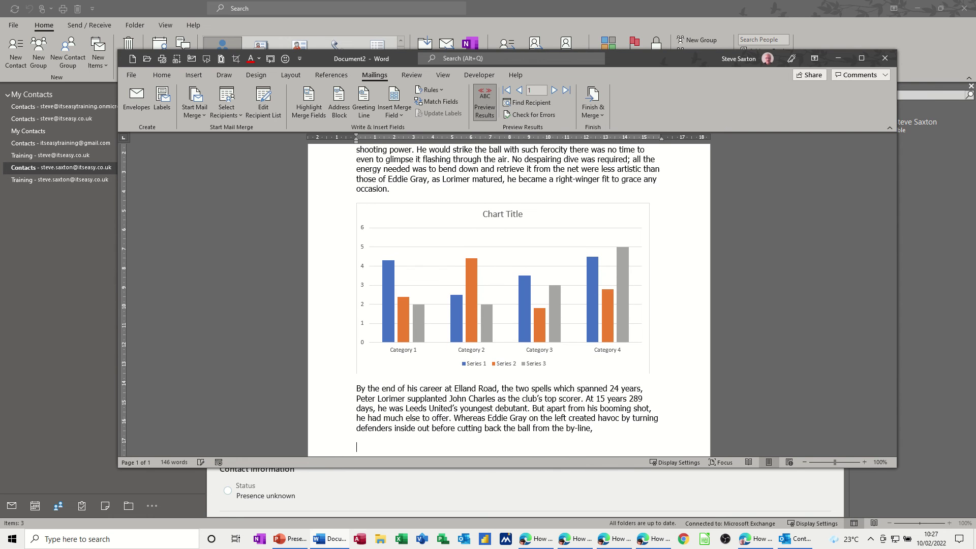
text(sig)
key(F3)
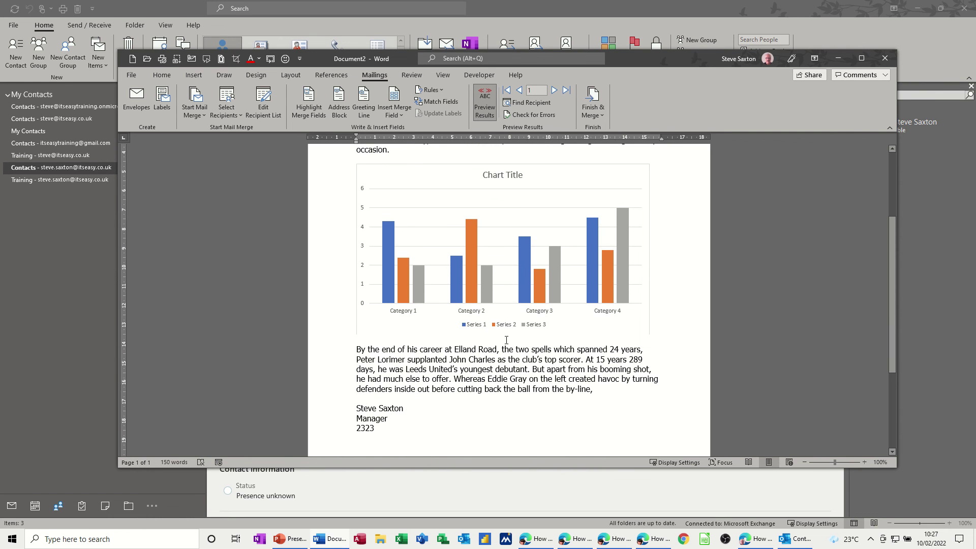
scroll(462, 376, up, 5)
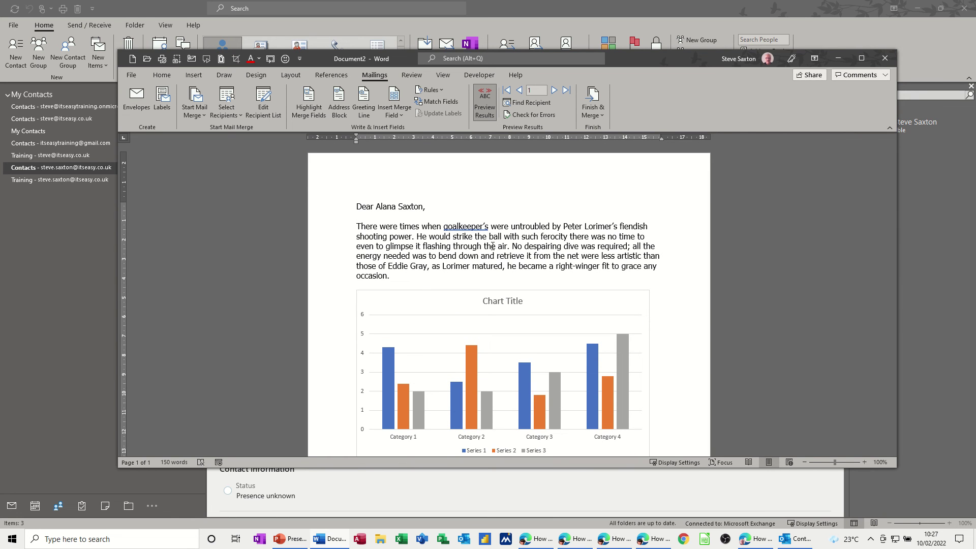
Merge to email messages for all records with the subject line 'Marketing Info'
click(598, 117)
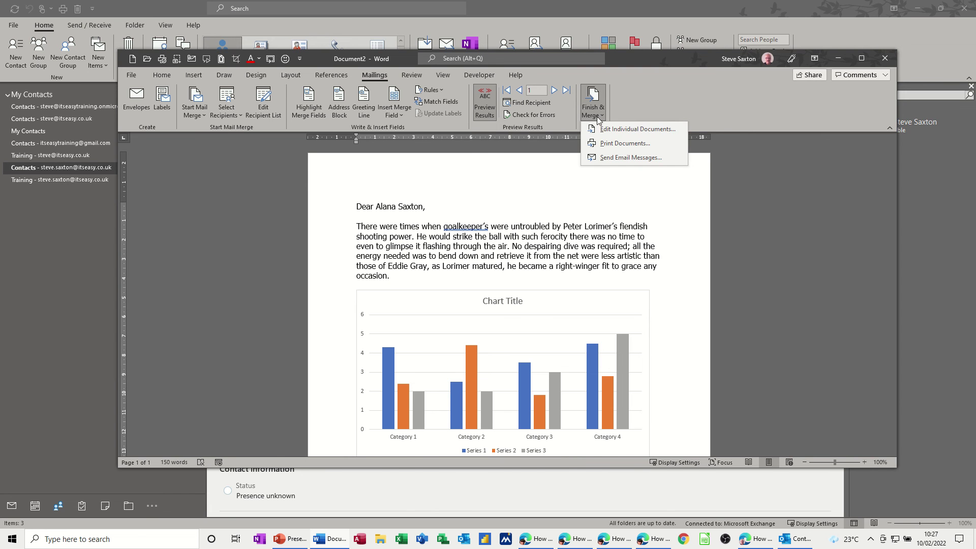
click(630, 157)
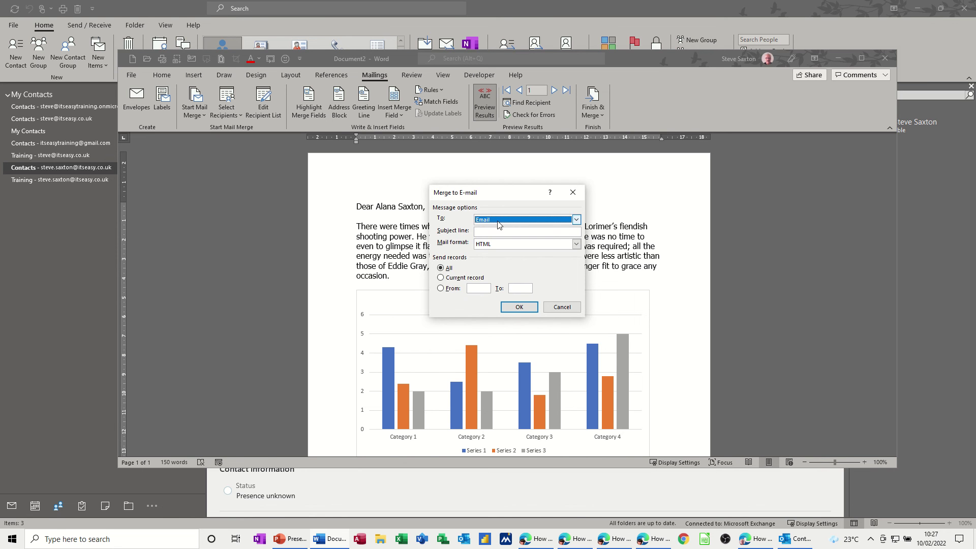
click(487, 231)
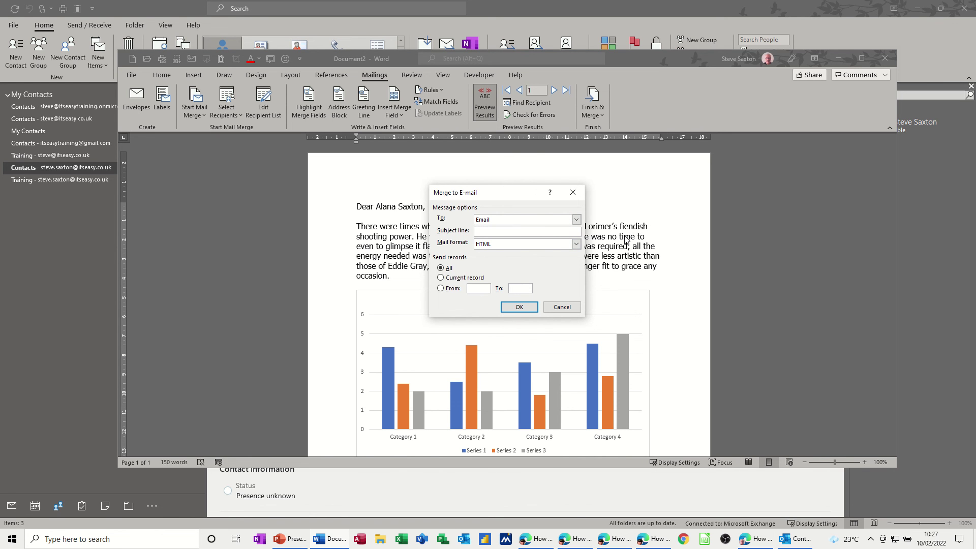
text(Marketing Info)
click(519, 307)
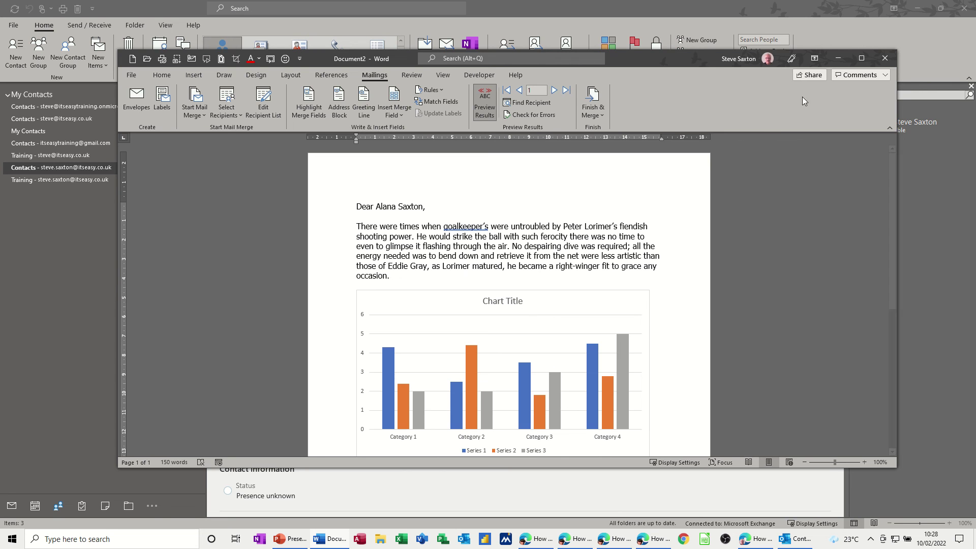
Minimize Word, switch Outlook to Mail, and Send/Receive all folders to fetch the merged emails
click(838, 59)
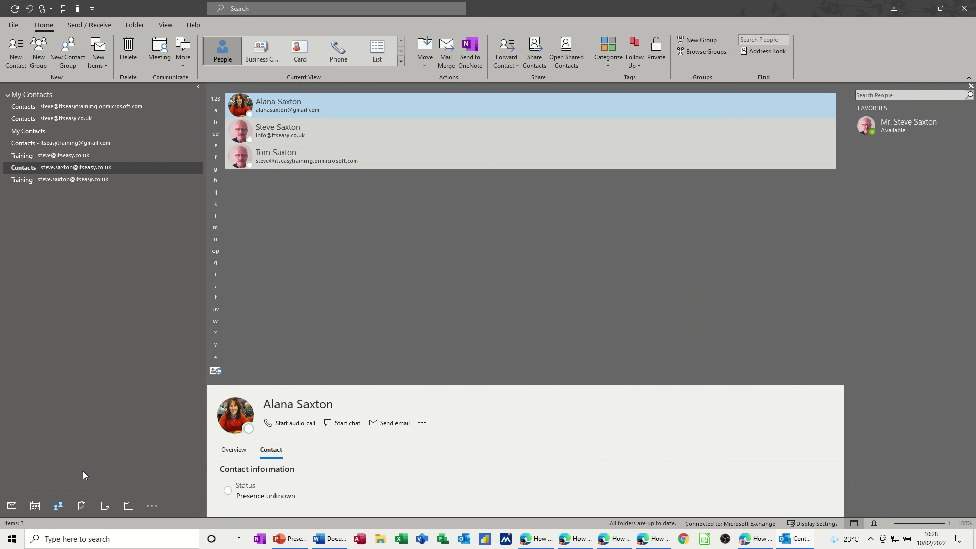
click(13, 507)
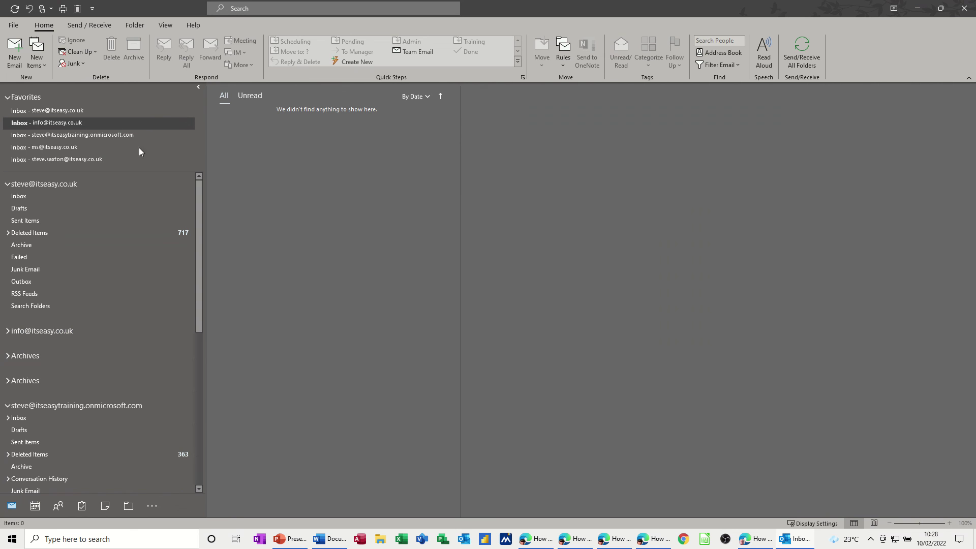
click(186, 200)
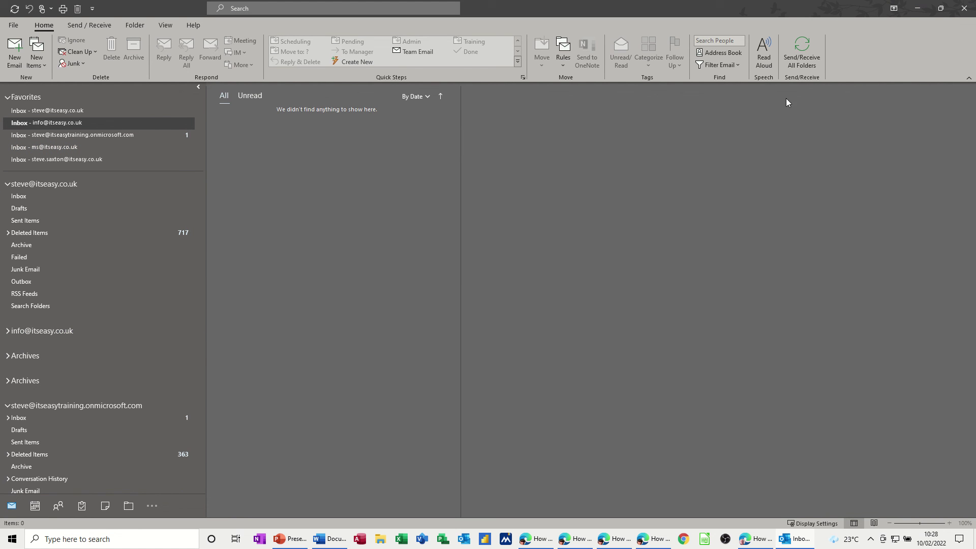
click(801, 55)
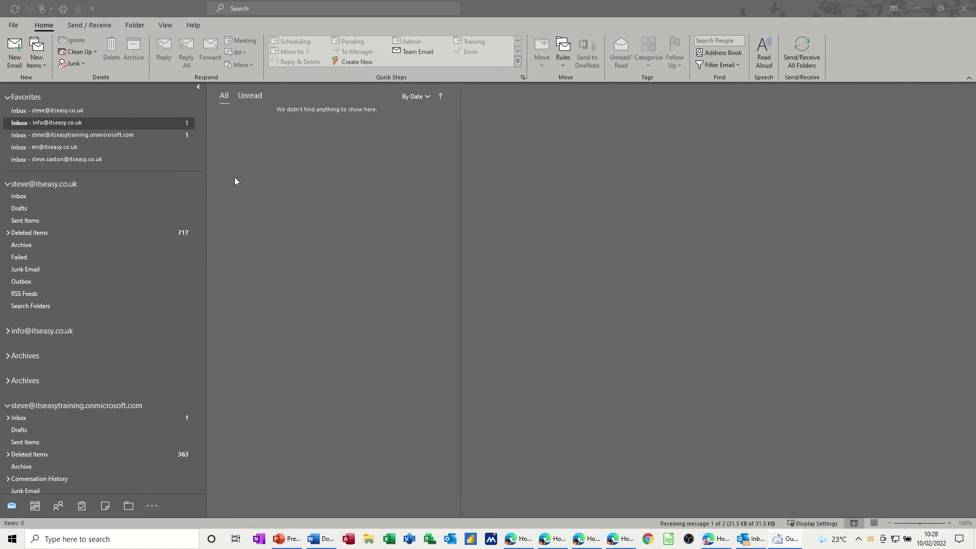
click(65, 122)
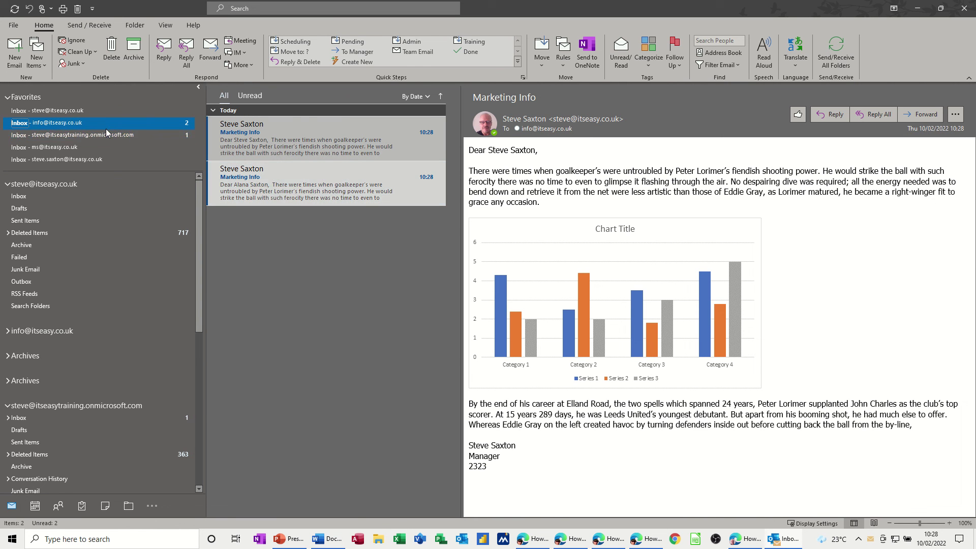
Check the other account's inbox, then return to the inbox holding both Marketing Info emails
click(106, 135)
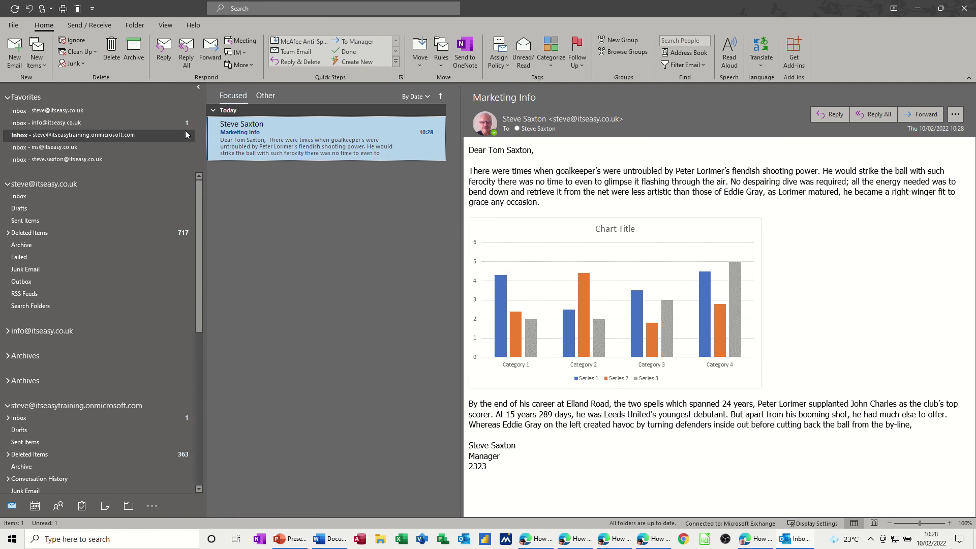
click(131, 122)
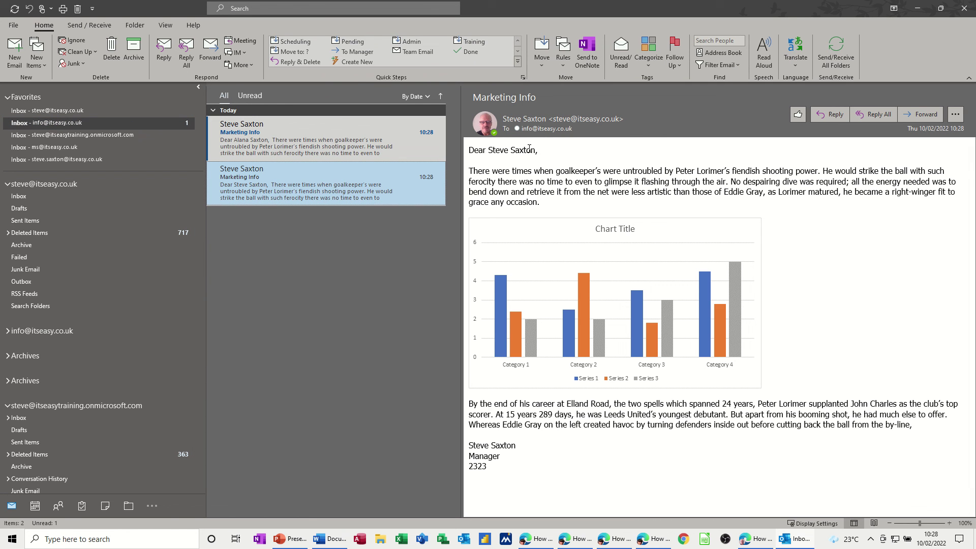